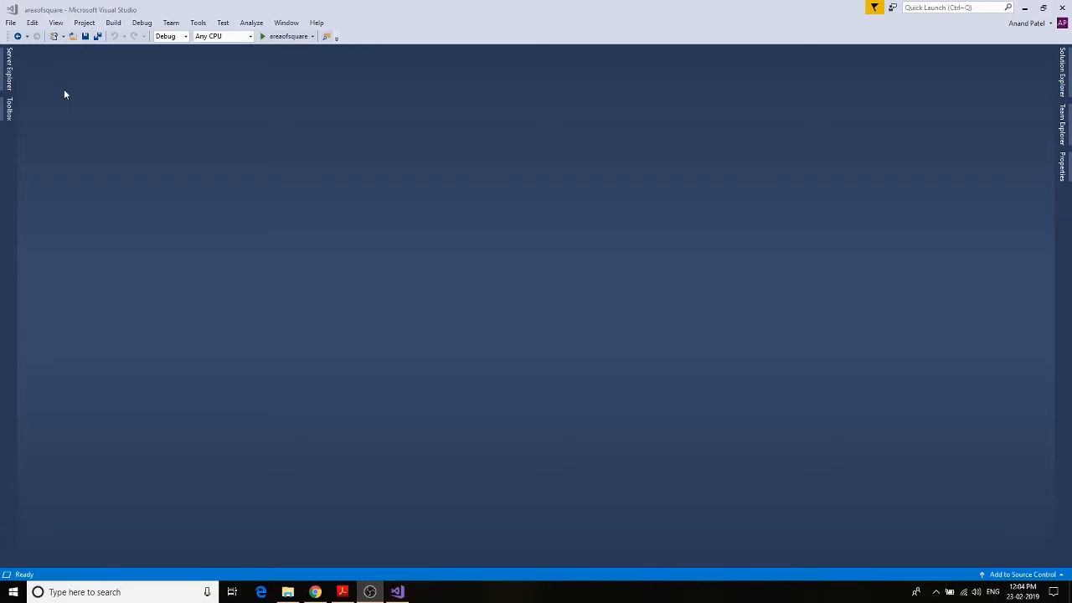
- Create a new Console App (.NET Core) project named Arrays with its default Program.cs
{"action": "left_click", "coordinate": [10, 22]}
{"action": "left_click", "coordinate": [202, 35]}
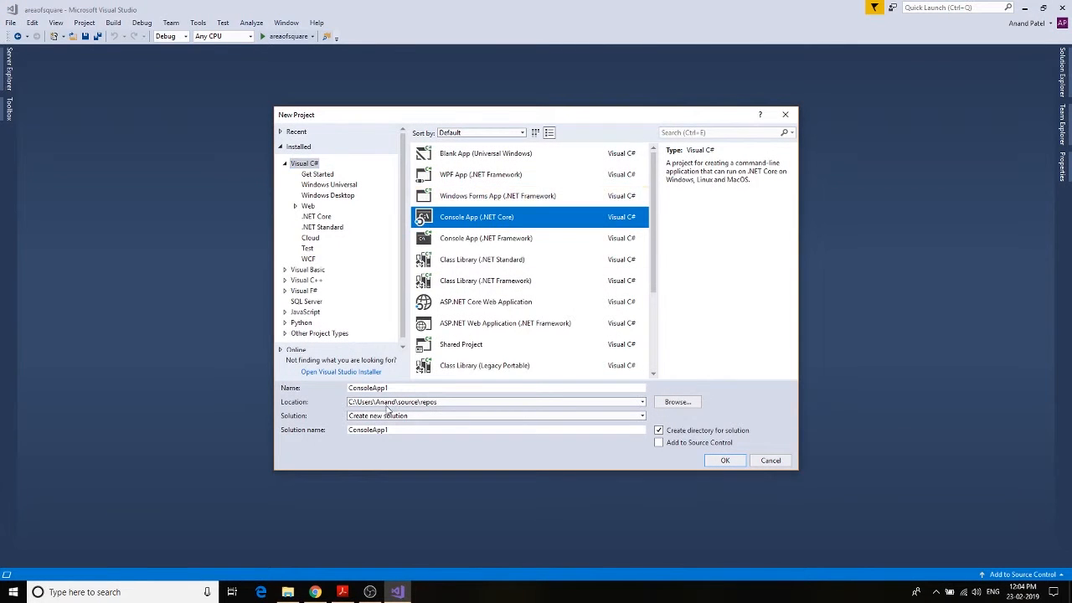
{"action": "double_click", "coordinate": [360, 387]}
{"action": "type", "text": "Arra"}
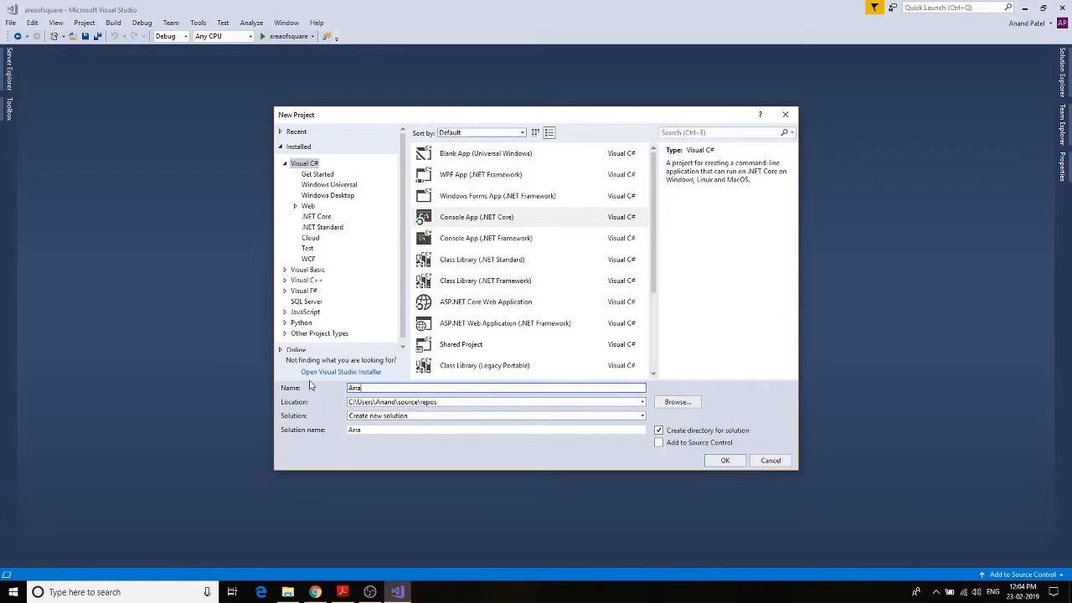
{"action": "type", "text": "ys"}
{"action": "key", "text": "Return"}
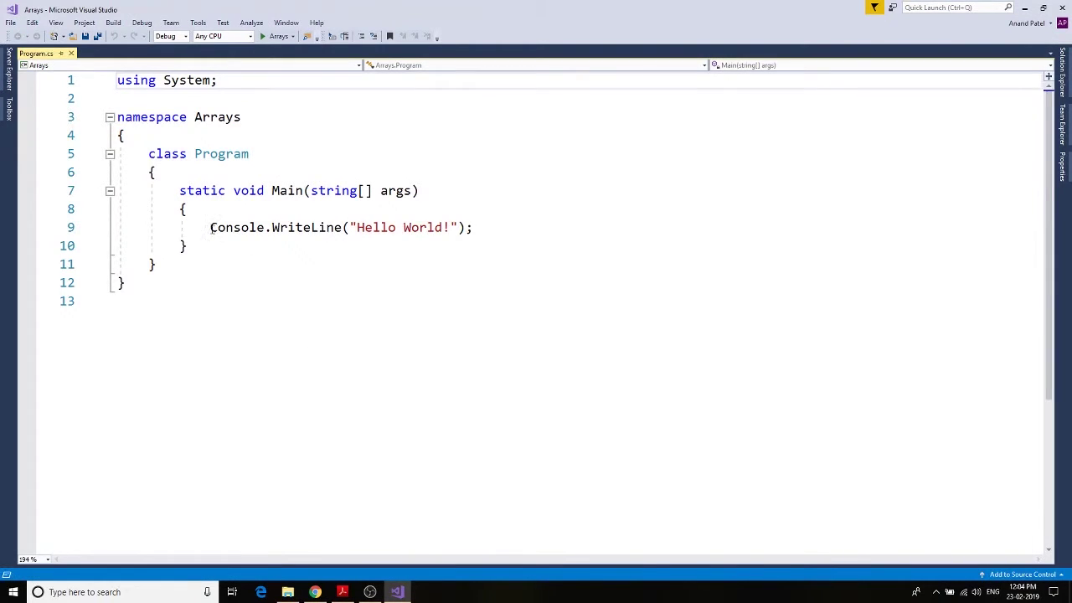
- Remove the Hello World statement and declare int[] a with empty braces in Main
{"action": "left_click_drag", "start_coordinate": [212, 228], "coordinate": [659, 220]}
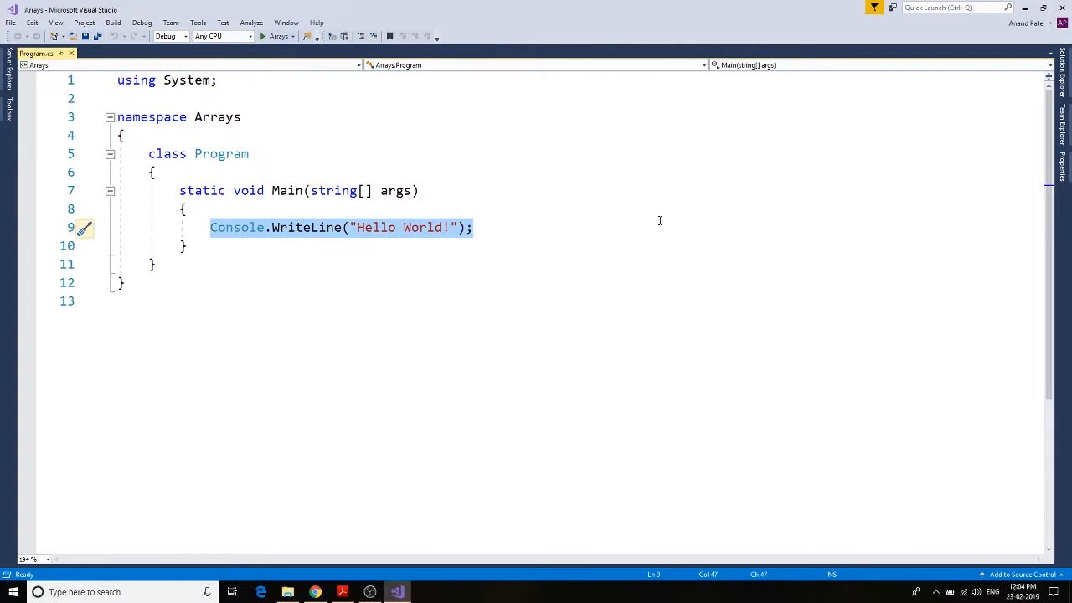
{"action": "key", "text": "Delete"}
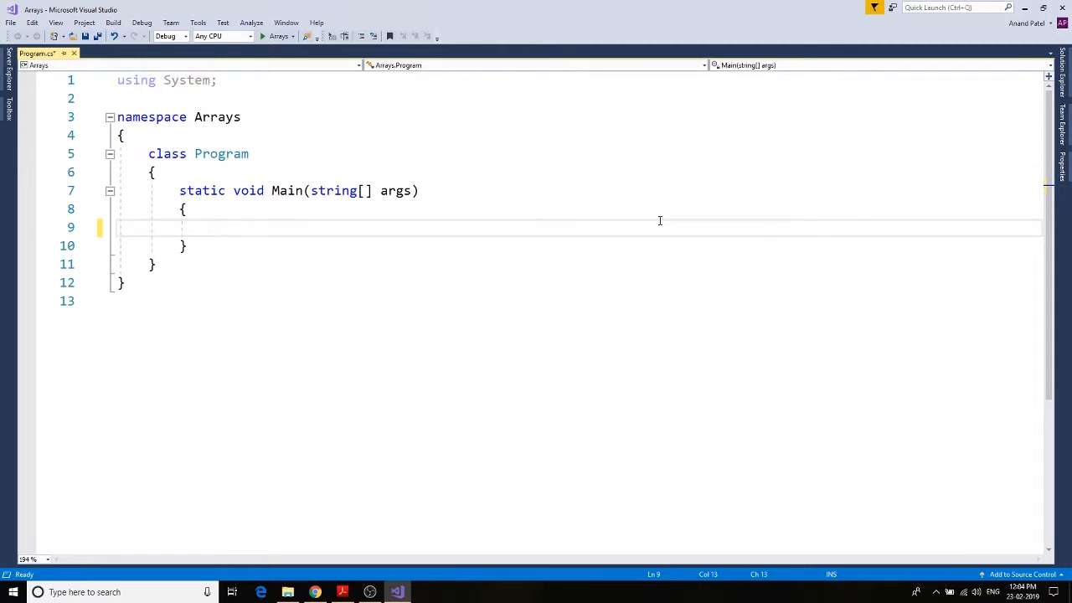
{"action": "type", "text": "int"}
{"action": "type", "text": "[] "}
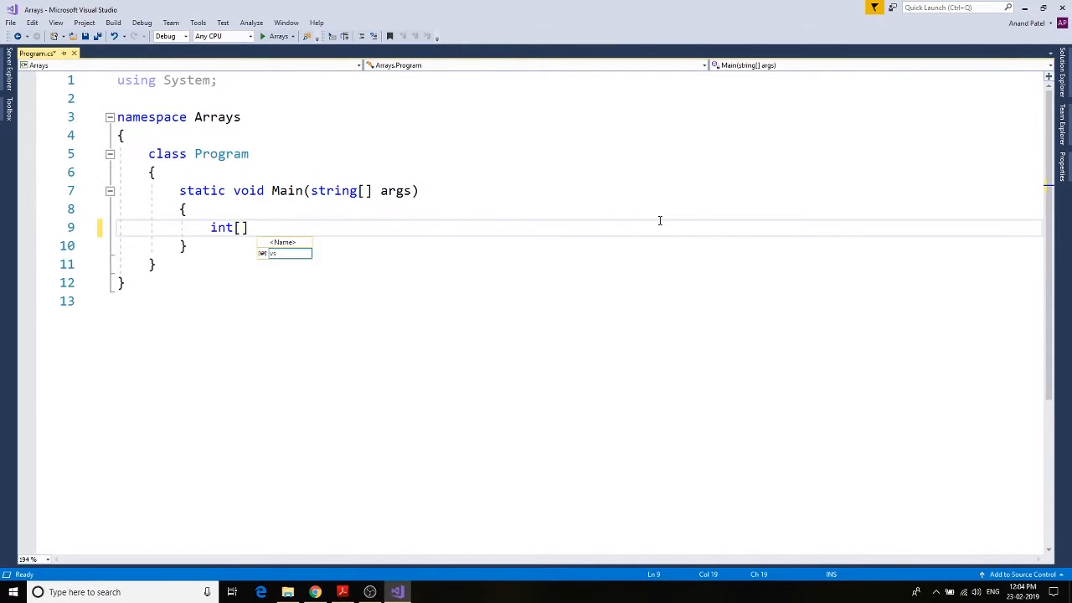
{"action": "type", "text": "a"}
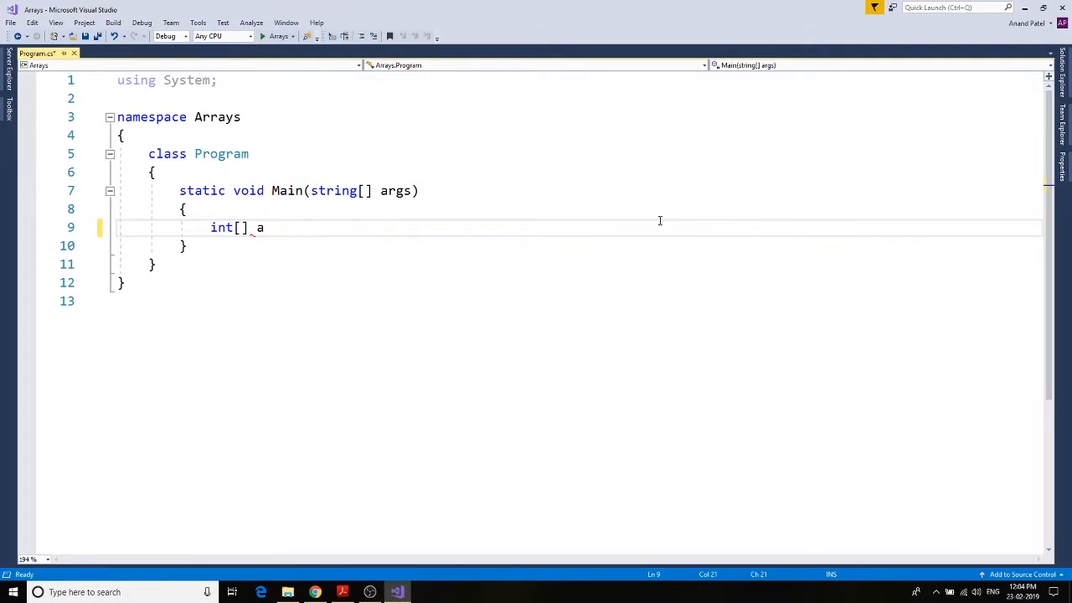
{"action": "type", "text": " = { }"}
{"action": "type", "text": ";"}
{"action": "key", "text": "Left"}
{"action": "key", "text": "Left"}
{"action": "key", "text": "Left"}
{"action": "left_click", "coordinate": [242, 228]}
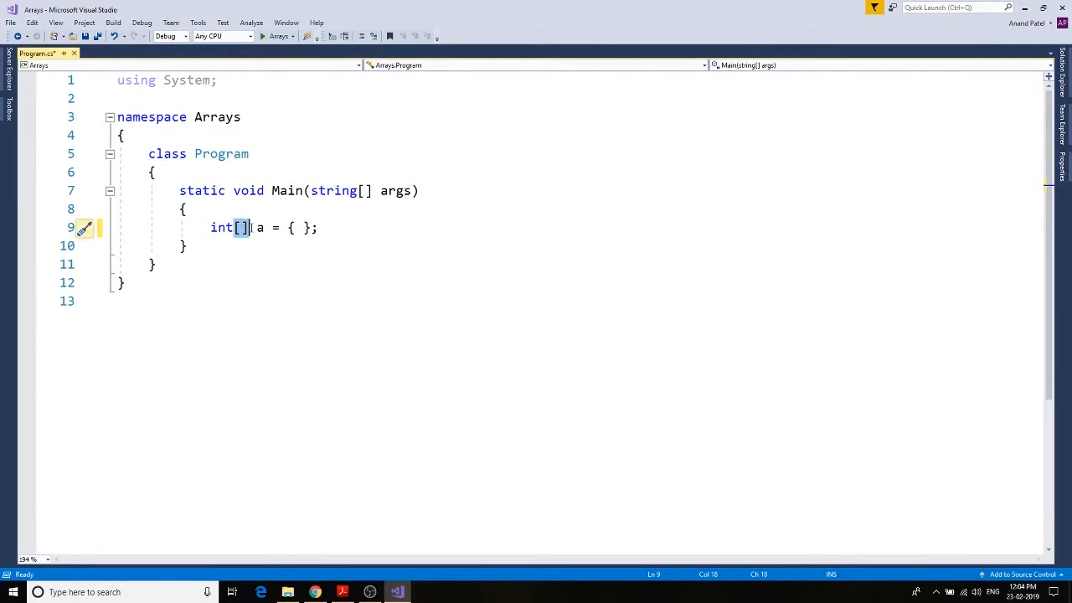
{"action": "left_click", "coordinate": [258, 228]}
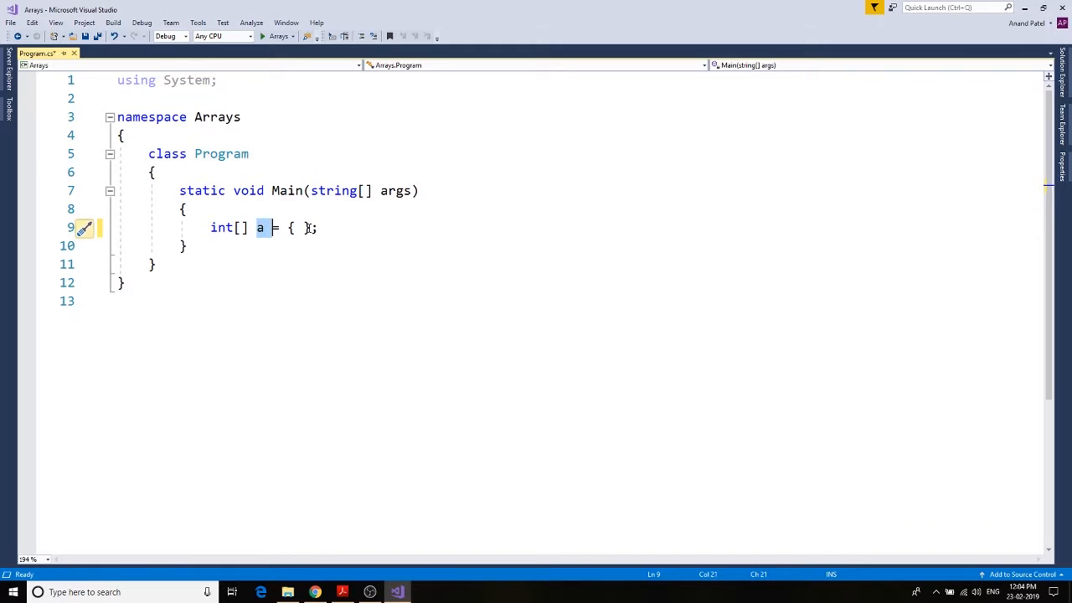
{"action": "key", "text": "Right"}
{"action": "key", "text": "Right"}
{"action": "key", "text": "Right"}
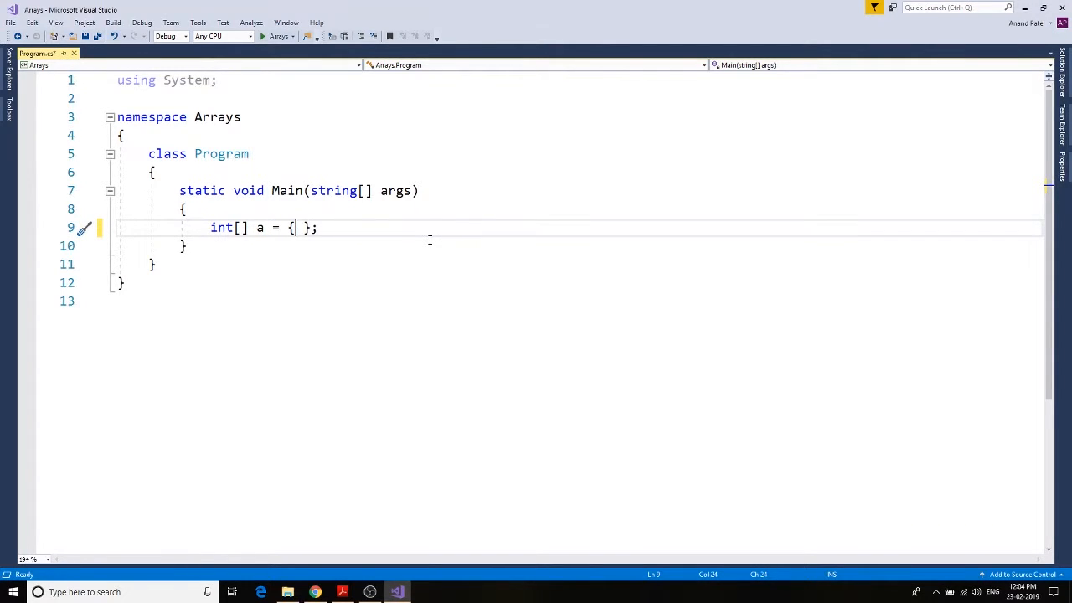
{"action": "type", "text": "10,"}
{"action": "type", "text": "20,"}
{"action": "type", "text": "30,40"}
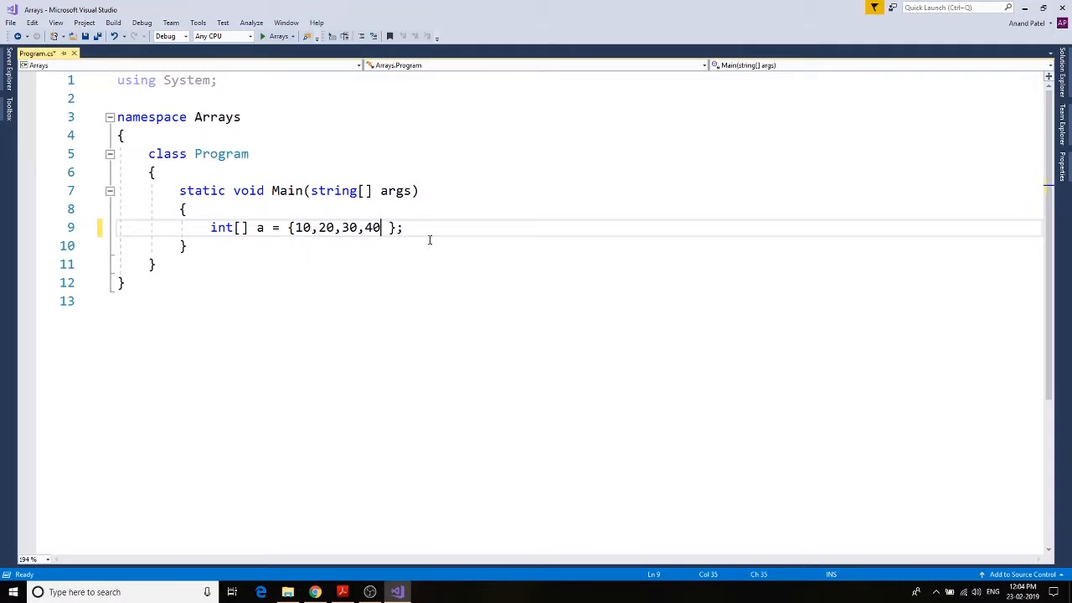
{"action": "type", "text": ",50"}
- Fill the braces with 10, 20, 30, 40, 50 and tidy the trailing space
{"action": "left_click", "coordinate": [397, 216]}
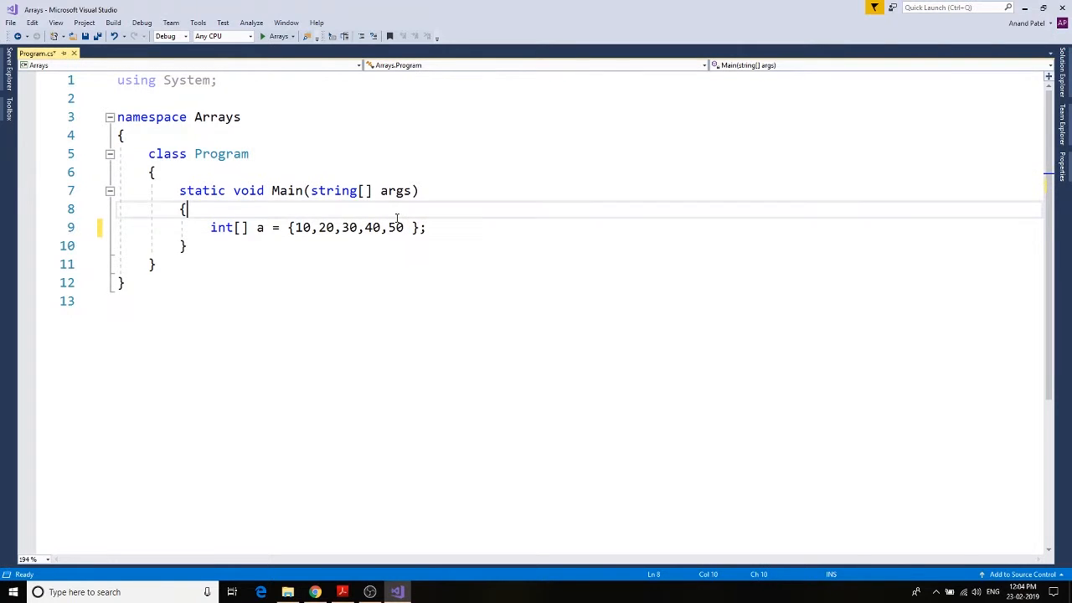
{"action": "left_click_drag", "start_coordinate": [411, 227], "coordinate": [404, 226]}
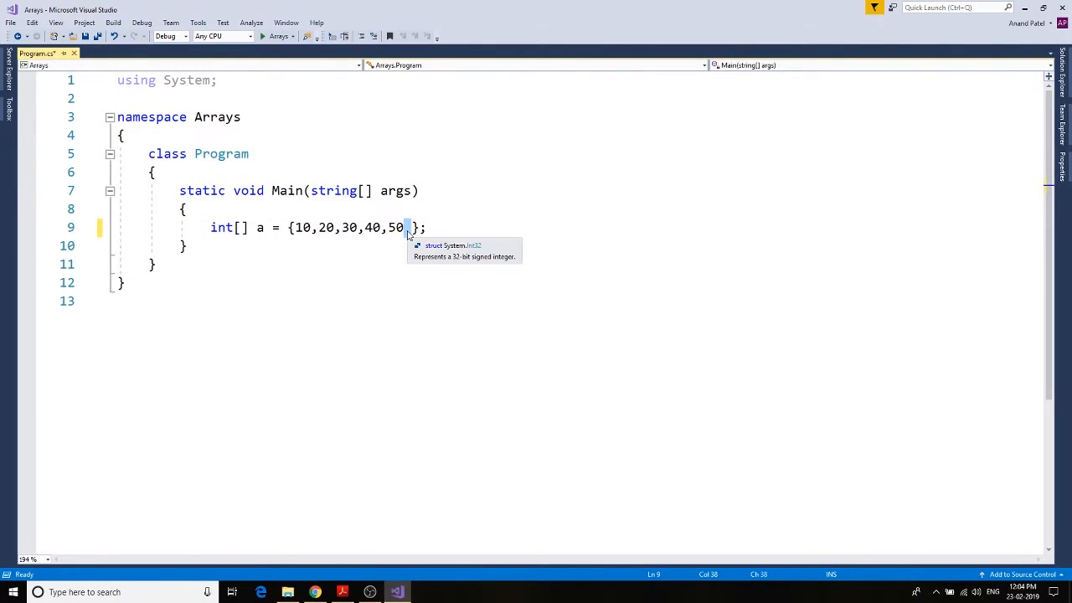
{"action": "key", "text": "BackSpace"}
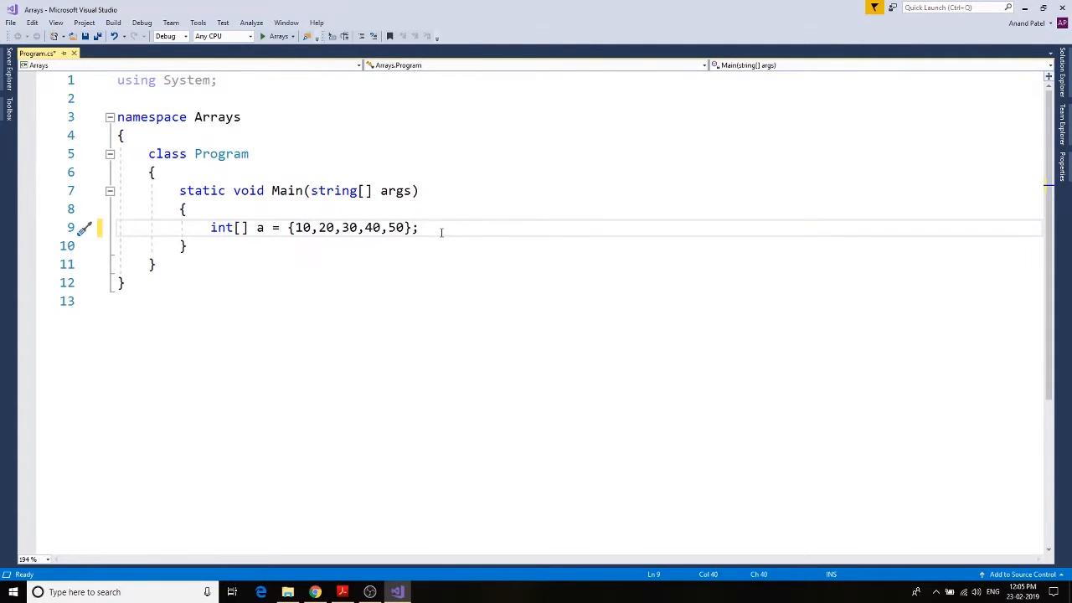
- Add Console.WriteLine(a[0]); on the line below the array declaration
{"action": "key", "text": "Return"}
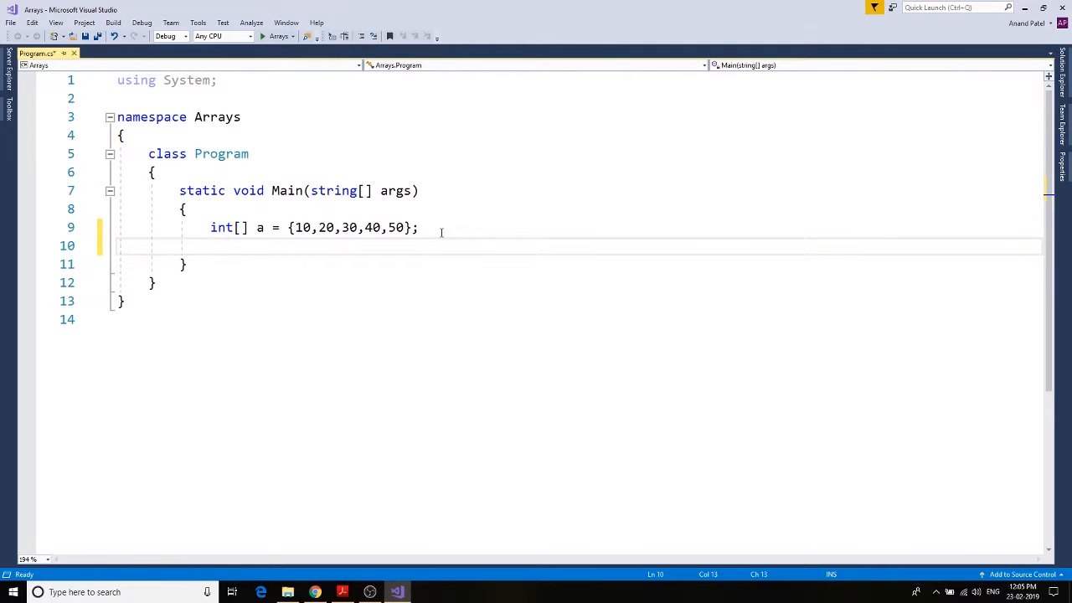
{"action": "type", "text": "Con"}
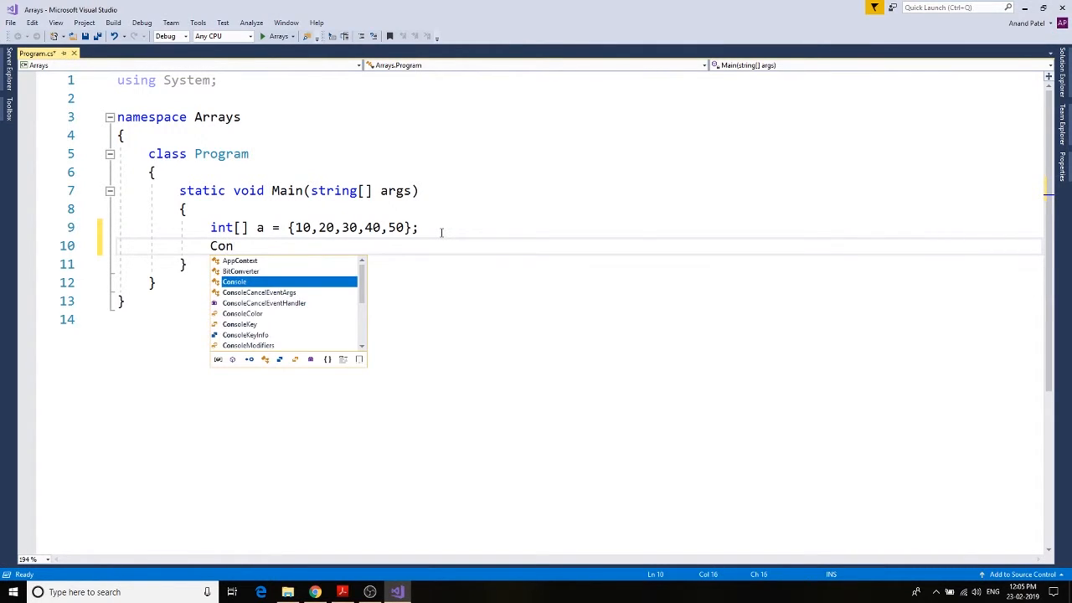
{"action": "key", "text": "Tab"}
{"action": "type", "text": ".Wr"}
{"action": "key", "text": "Tab"}
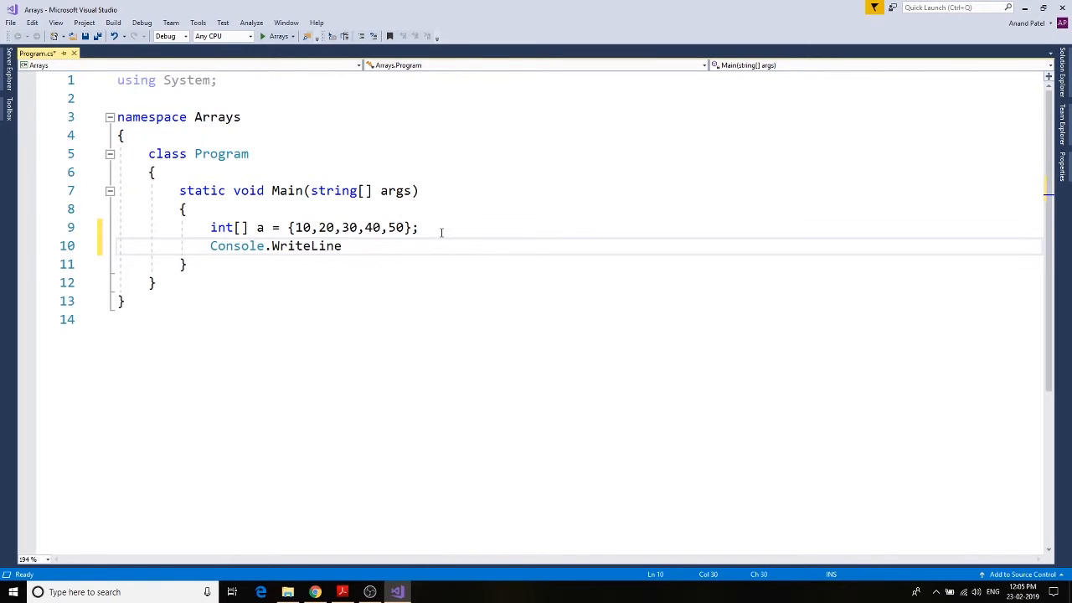
{"action": "type", "text": "(a["}
{"action": "type", "text": "0"}
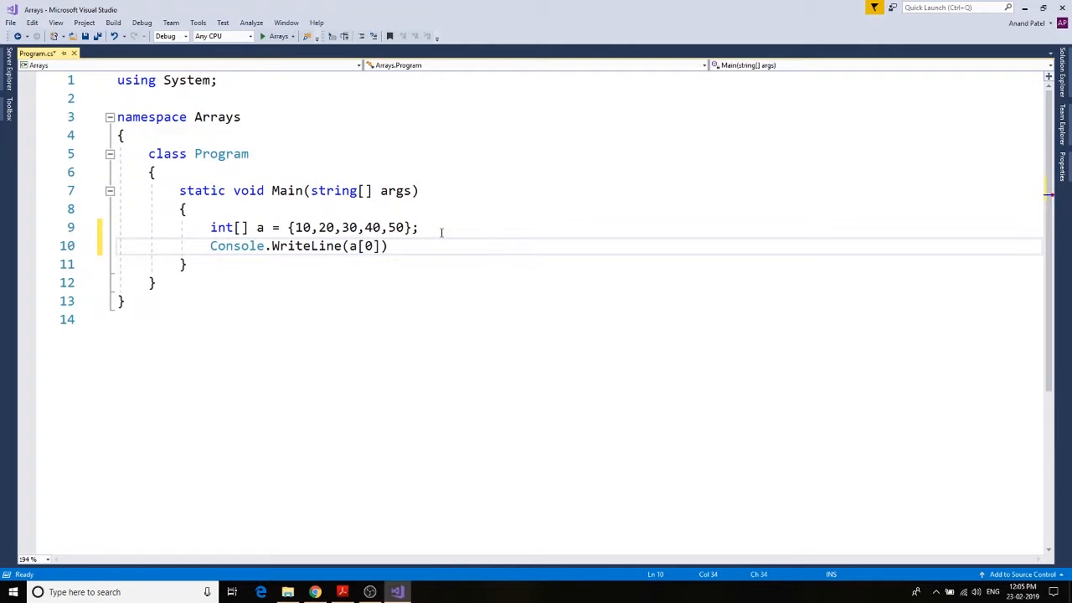
{"action": "type", "text": "]);"}
- Run without debugging, see the console print 10, and close the console window
{"action": "left_click", "coordinate": [141, 23]}
{"action": "left_click", "coordinate": [186, 77]}
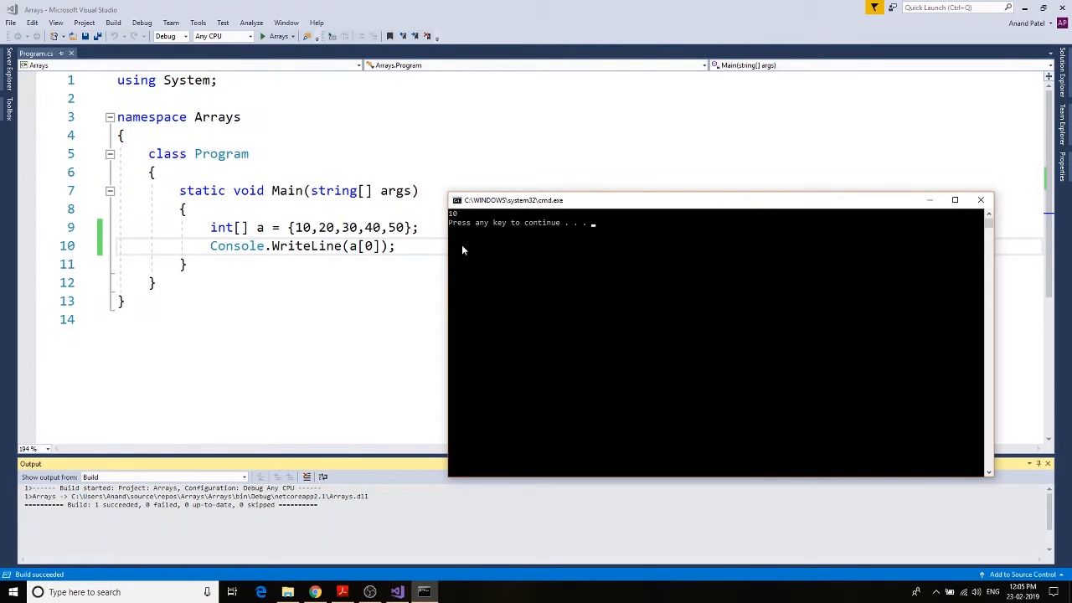
{"action": "left_click", "coordinate": [980, 199]}
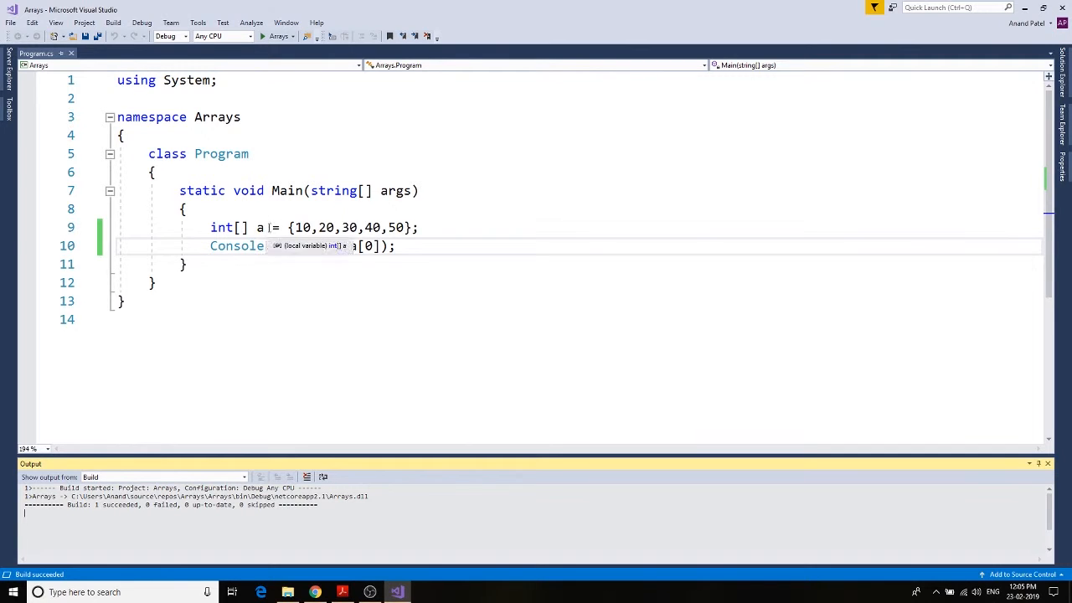
- Change the printed element from a[0] to a[3] and head to the Debug menu
{"action": "left_click", "coordinate": [289, 227]}
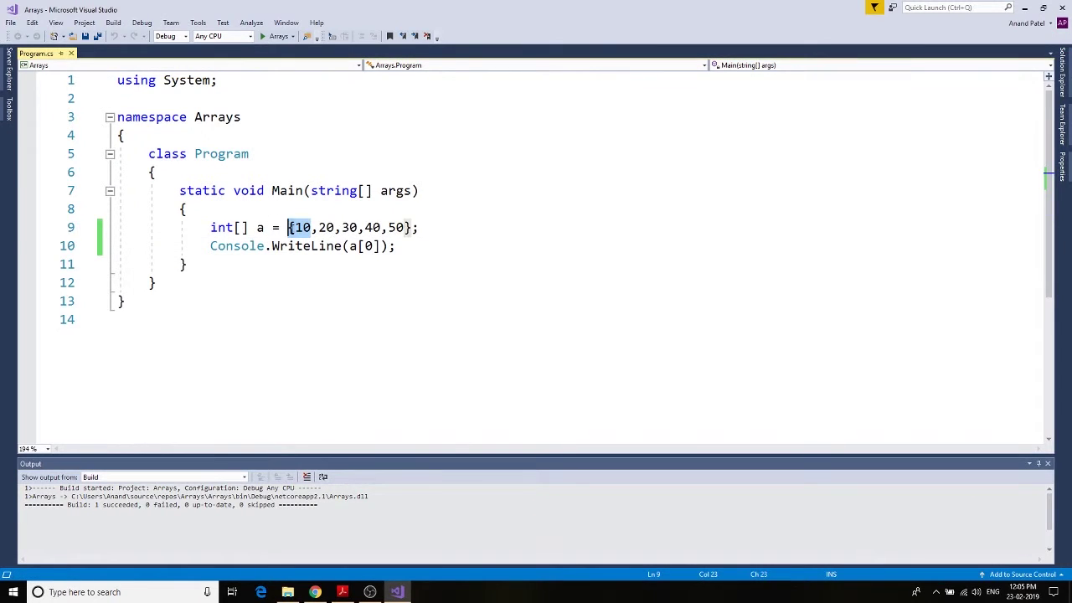
{"action": "left_click", "coordinate": [365, 246]}
{"action": "type", "text": "3"}
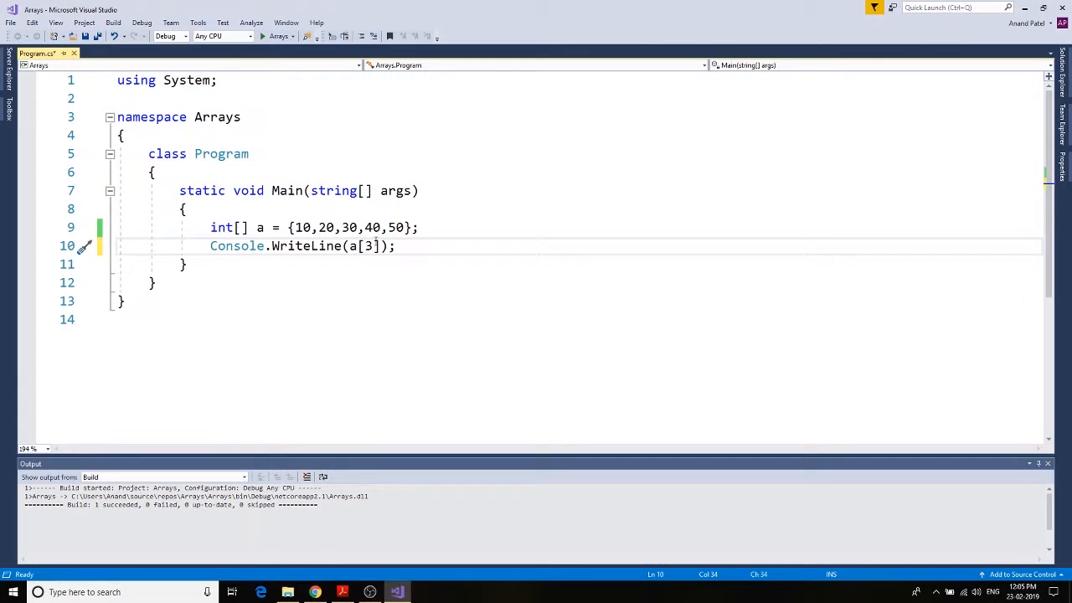
{"action": "left_click", "coordinate": [400, 269]}
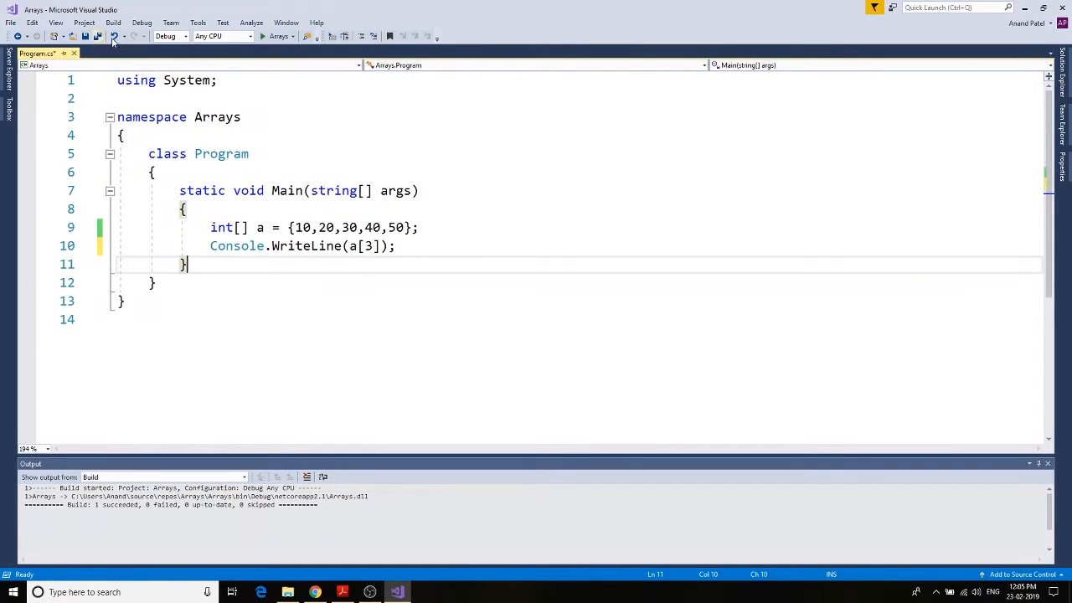
{"action": "left_click", "coordinate": [141, 22]}
- Start without debugging, read the output 40 in the moved console, and close it
{"action": "left_click", "coordinate": [189, 73]}
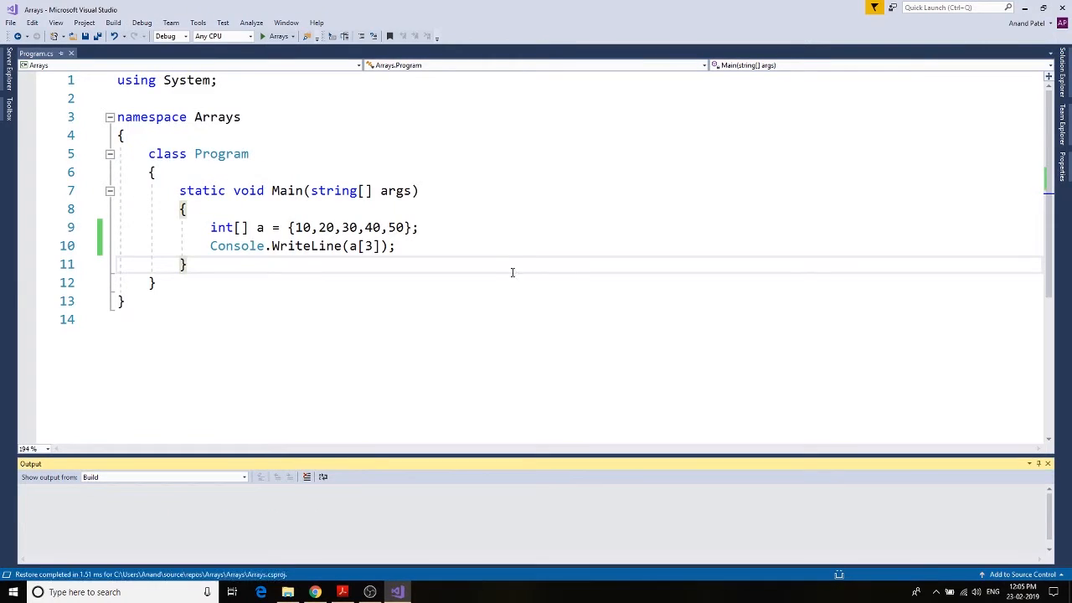
{"action": "left_click_drag", "start_coordinate": [137, 24], "coordinate": [582, 223]}
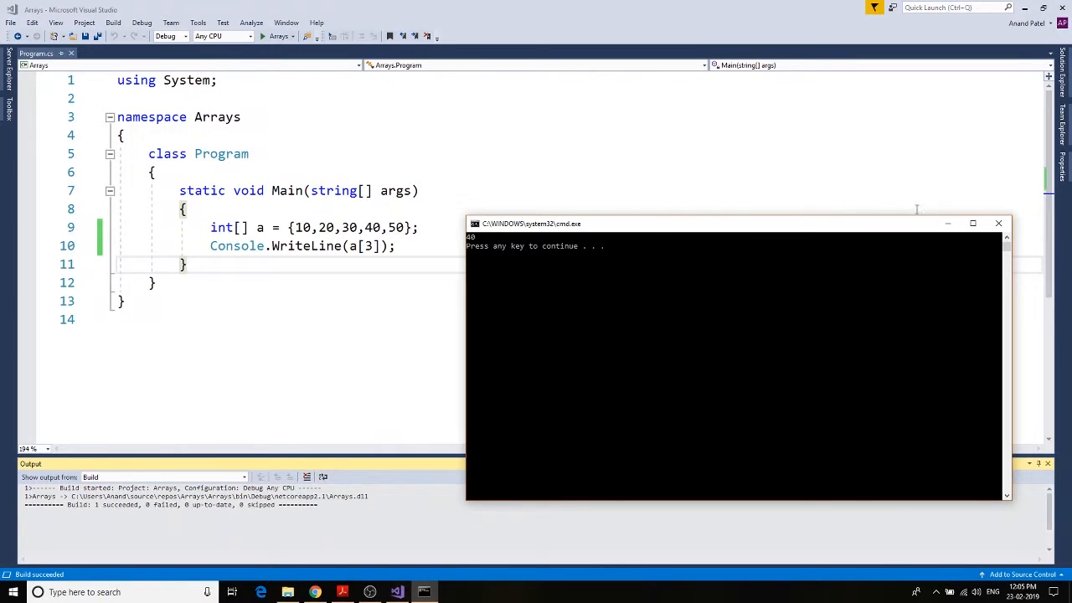
{"action": "left_click", "coordinate": [998, 223]}
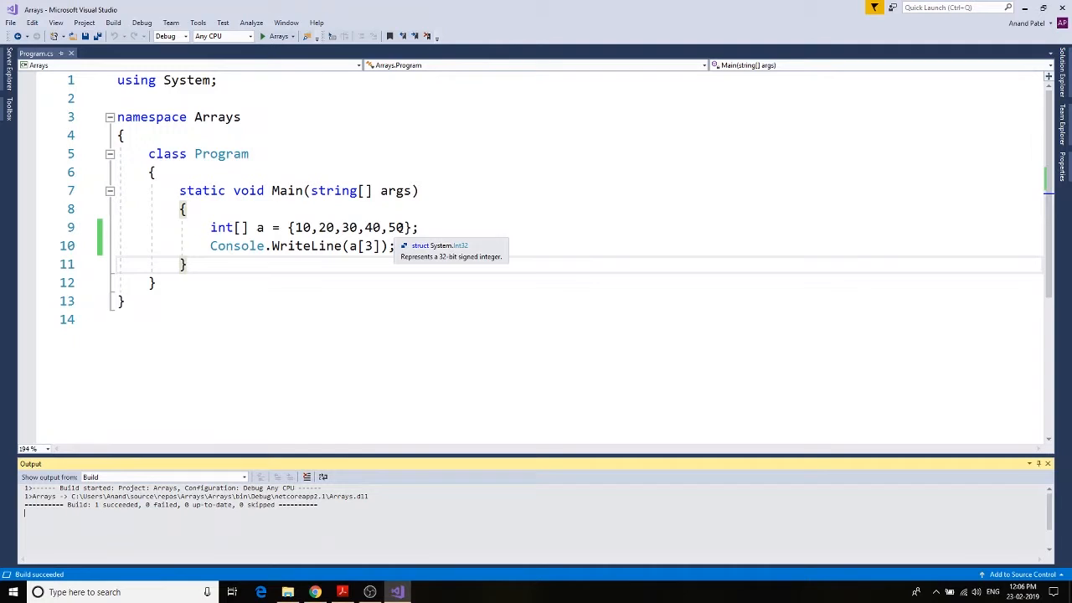
- Add the assignment a[2] = 300; on a new line after the WriteLine statement
{"action": "left_click", "coordinate": [409, 243]}
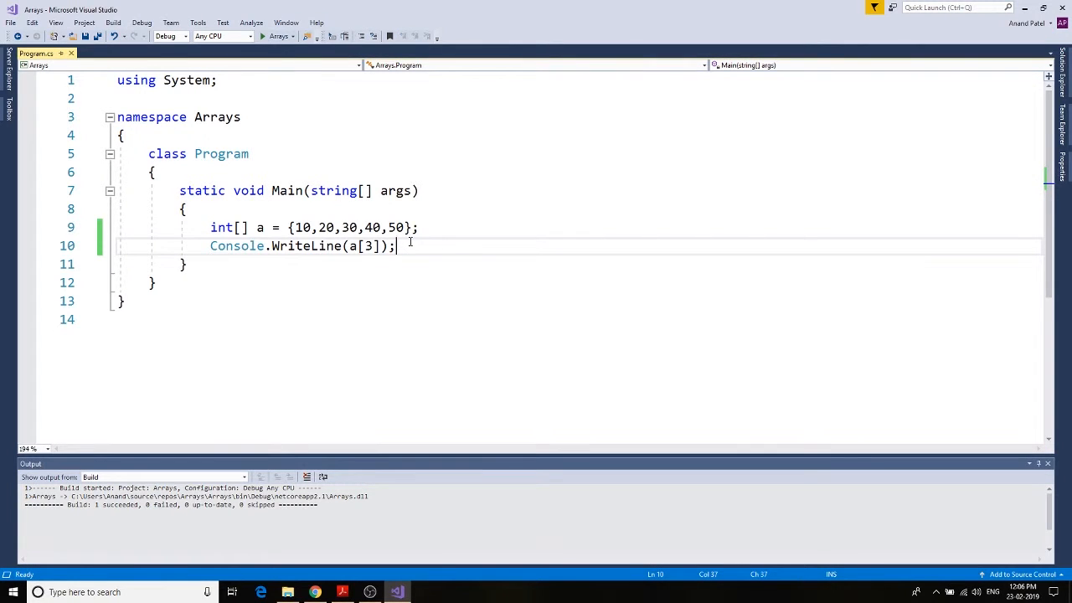
{"action": "key", "text": "Return"}
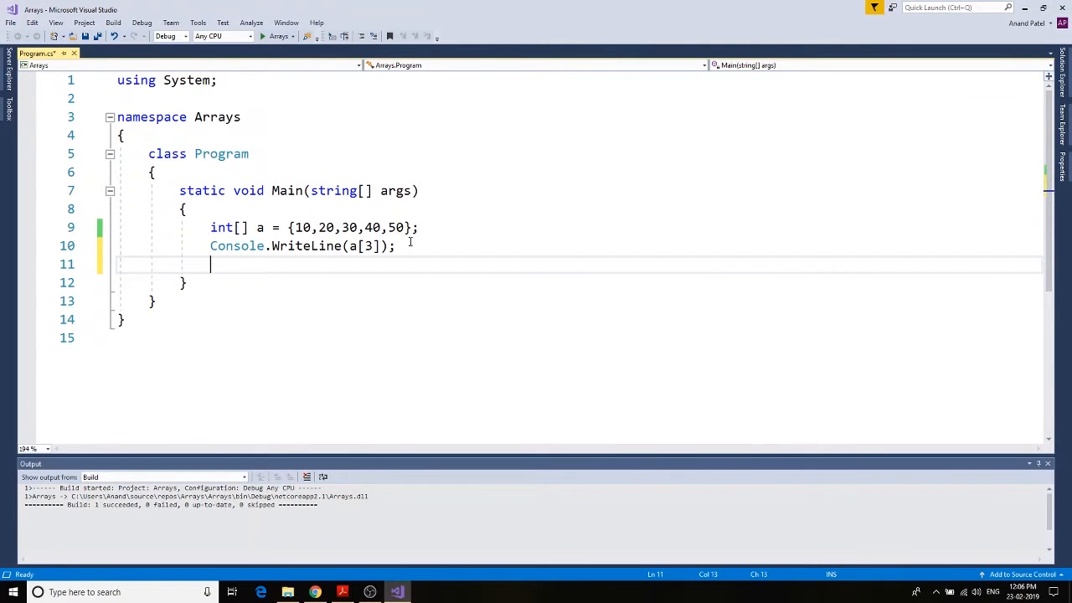
{"action": "left_click", "coordinate": [361, 228]}
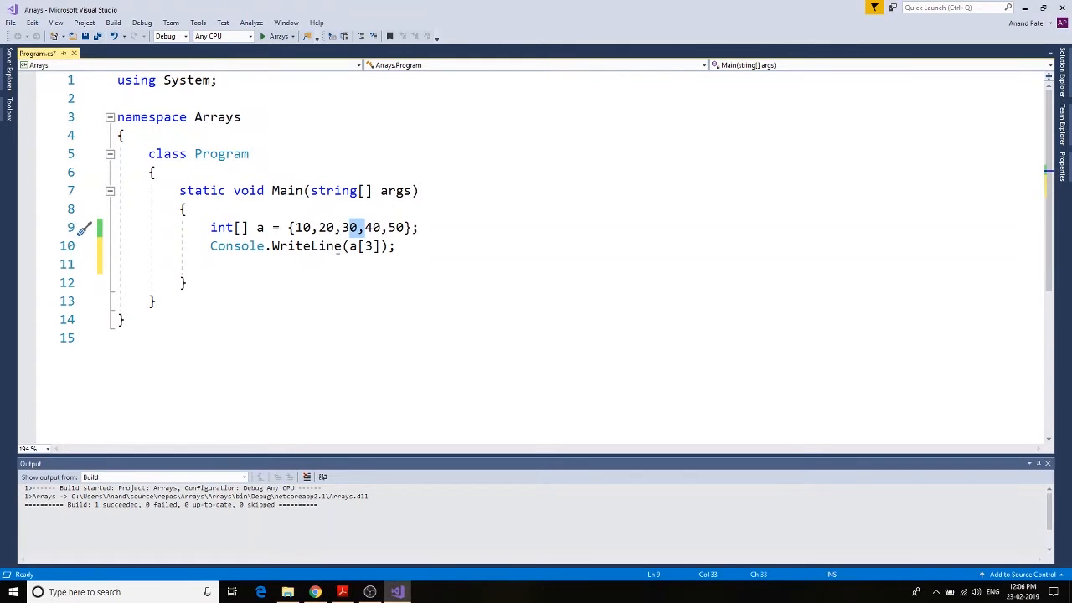
{"action": "left_click", "coordinate": [292, 277]}
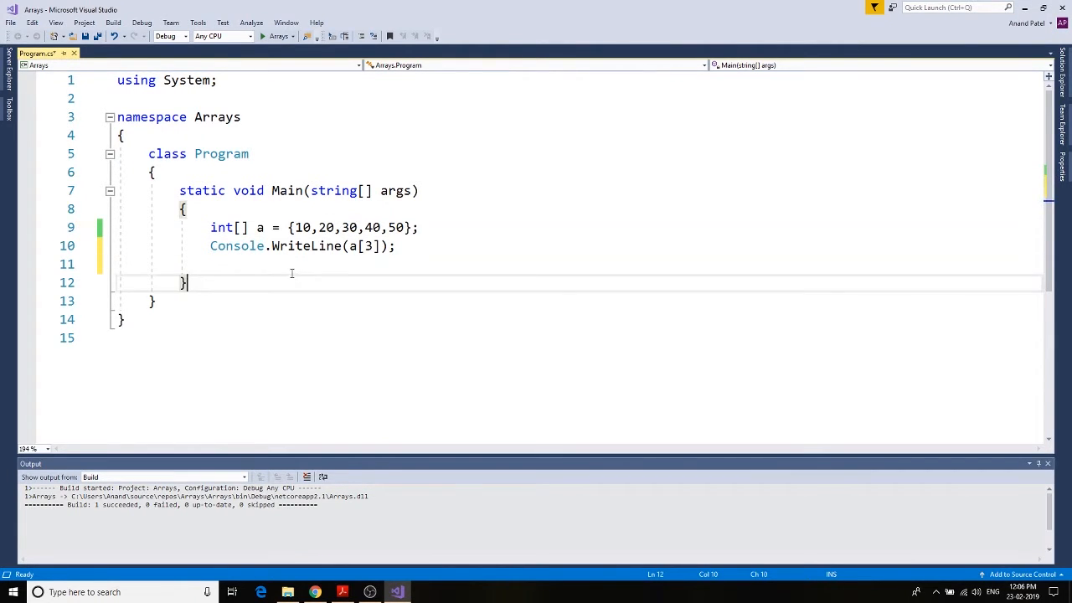
{"action": "type", "text": "a"}
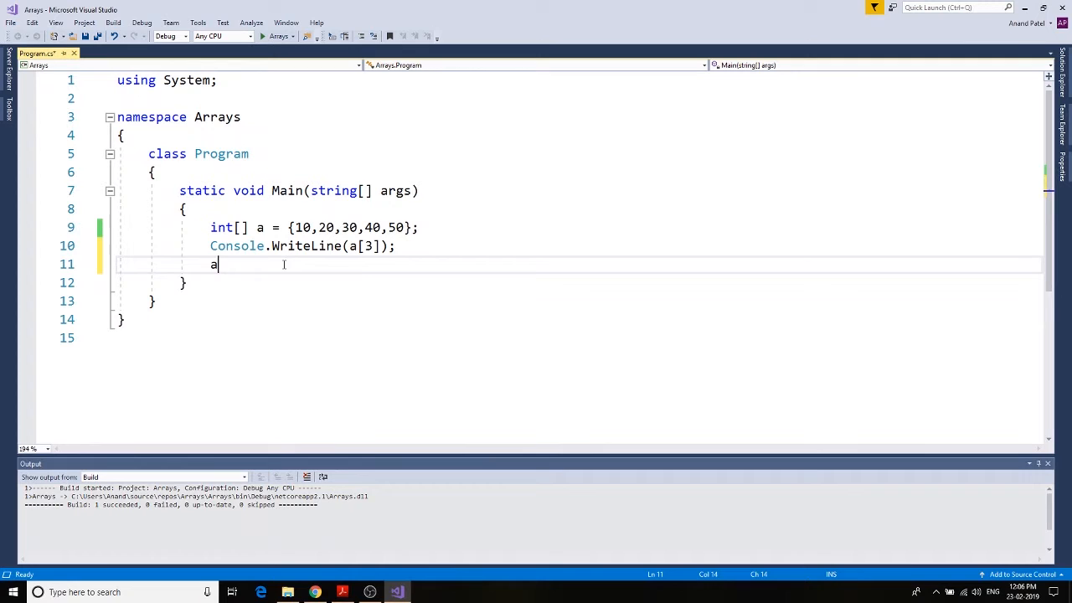
{"action": "type", "text": "[]"}
{"action": "double_click", "coordinate": [351, 227]}
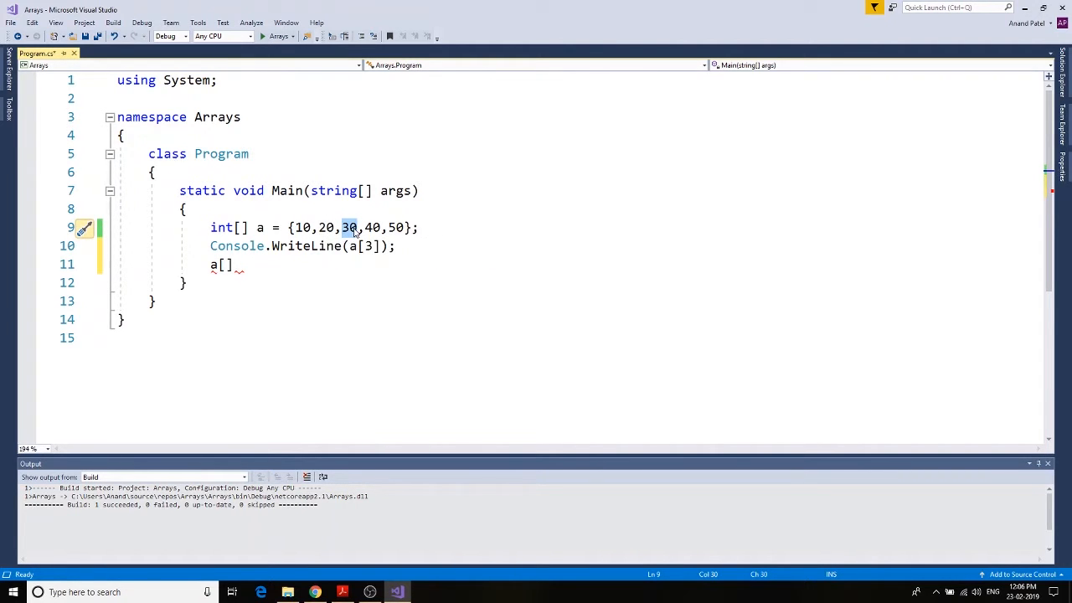
{"action": "left_click", "coordinate": [326, 228]}
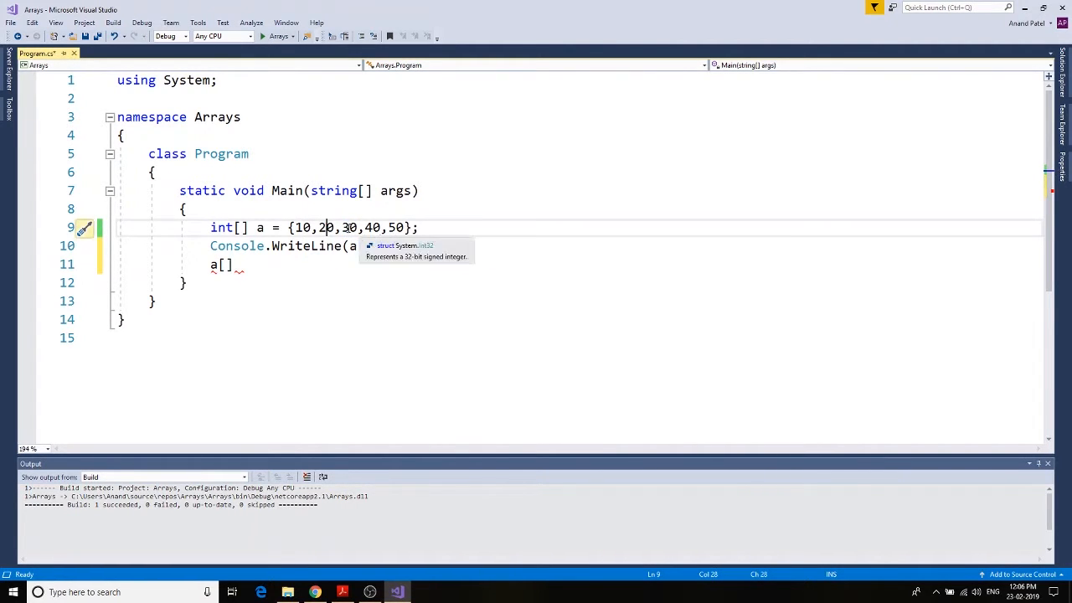
{"action": "left_click", "coordinate": [224, 265]}
{"action": "type", "text": "2"}
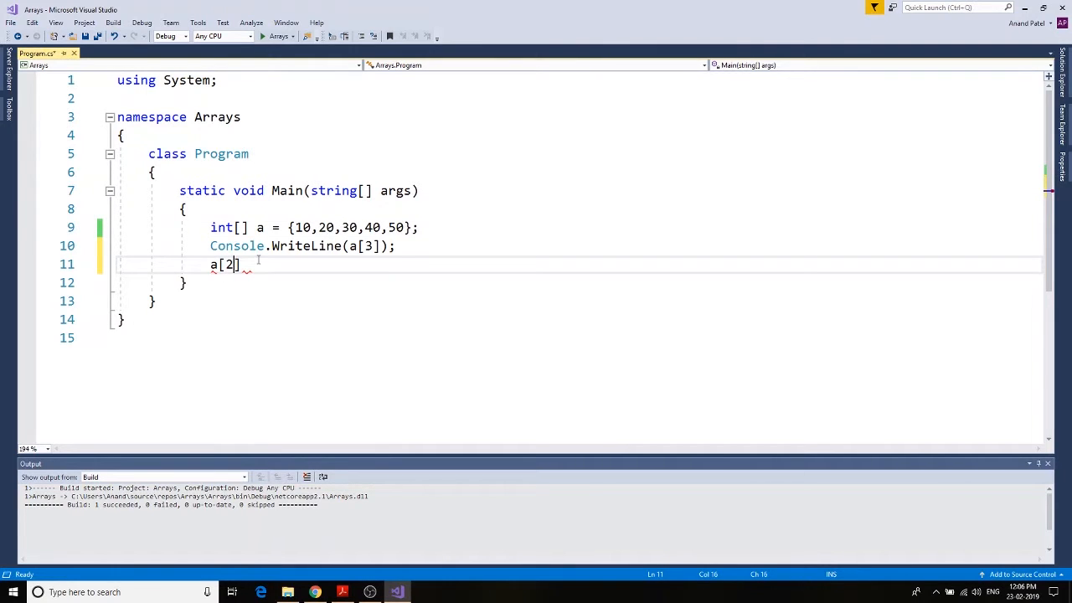
{"action": "type", "text": "] = "}
{"action": "type", "text": "300;"}
- Add Console.WriteLine(a[2]); on the following line using IntelliSense
{"action": "key", "text": "Return"}
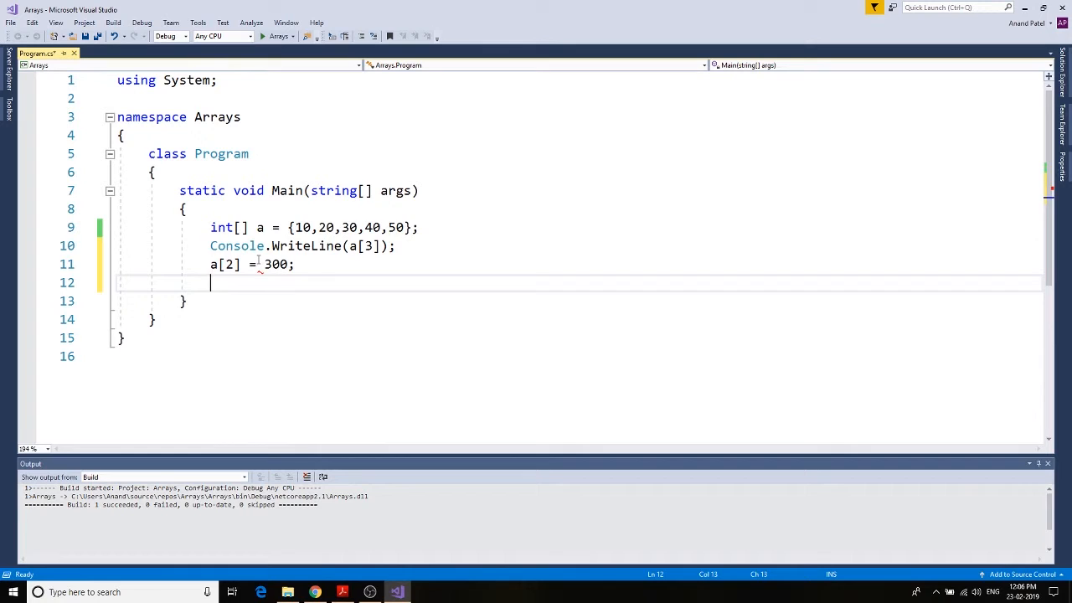
{"action": "type", "text": "Co"}
{"action": "key", "text": "Tab"}
{"action": "type", "text": ".W"}
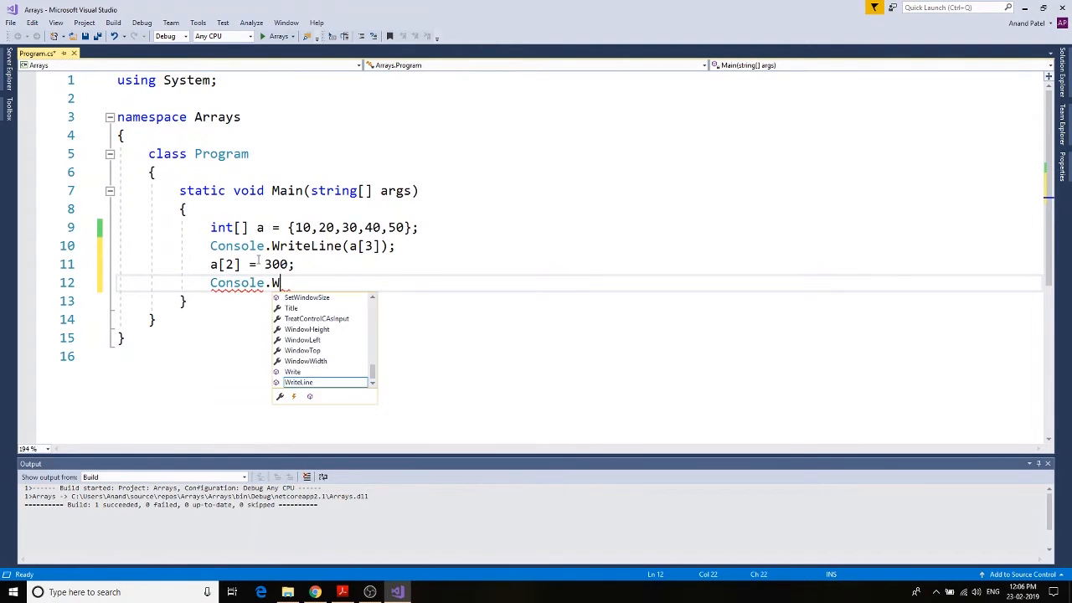
{"action": "type", "text": "r"}
{"action": "key", "text": "Tab"}
{"action": "type", "text": "("}
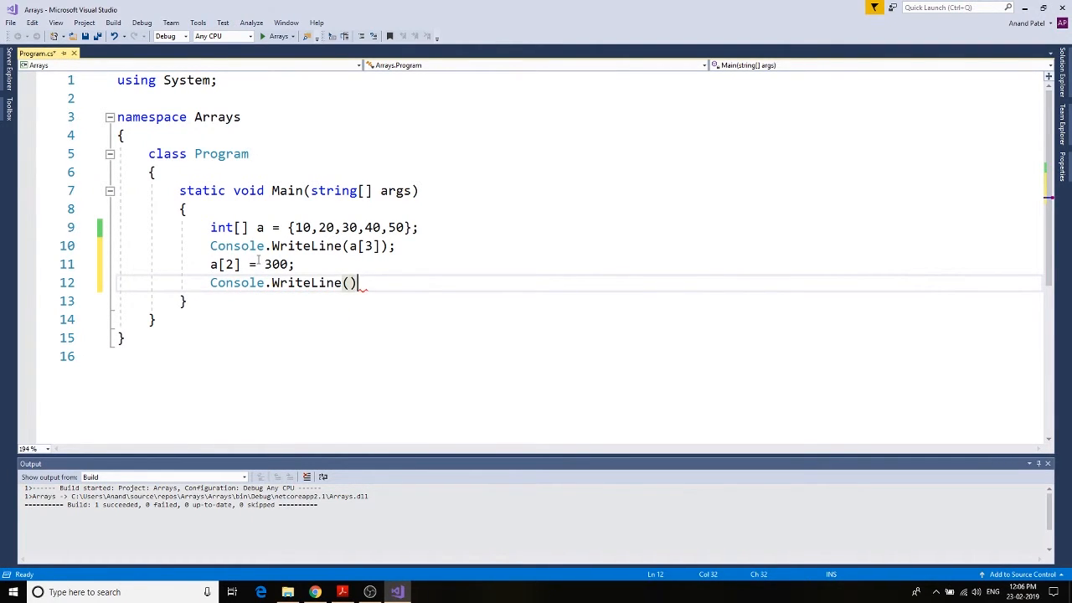
{"action": "type", "text": ");"}
{"action": "key", "text": "Left"}
{"action": "key", "text": "Left"}
{"action": "type", "text": "a"}
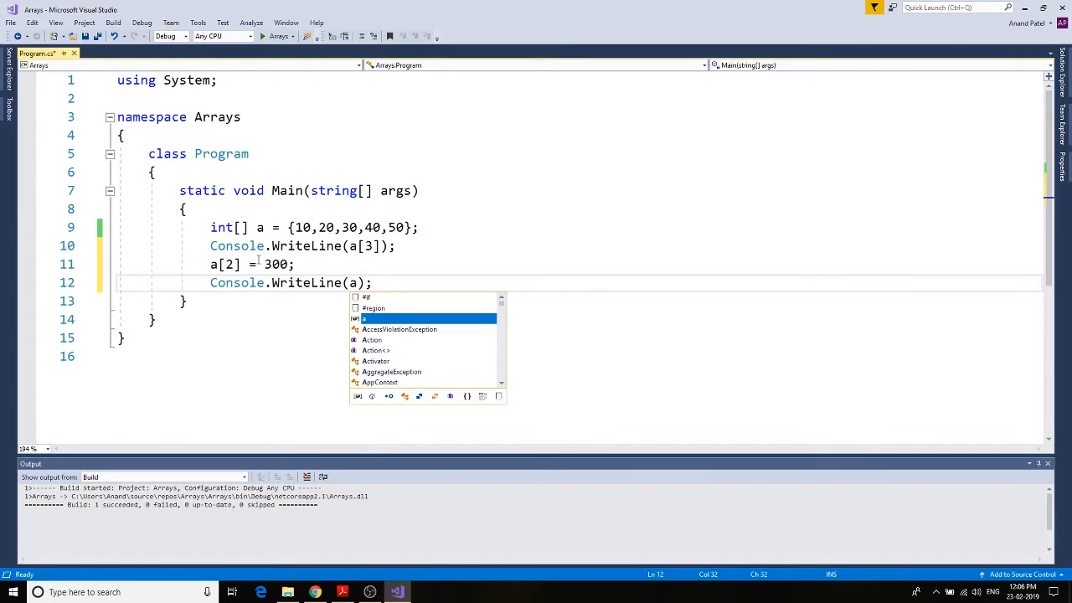
{"action": "type", "text": "[2"}
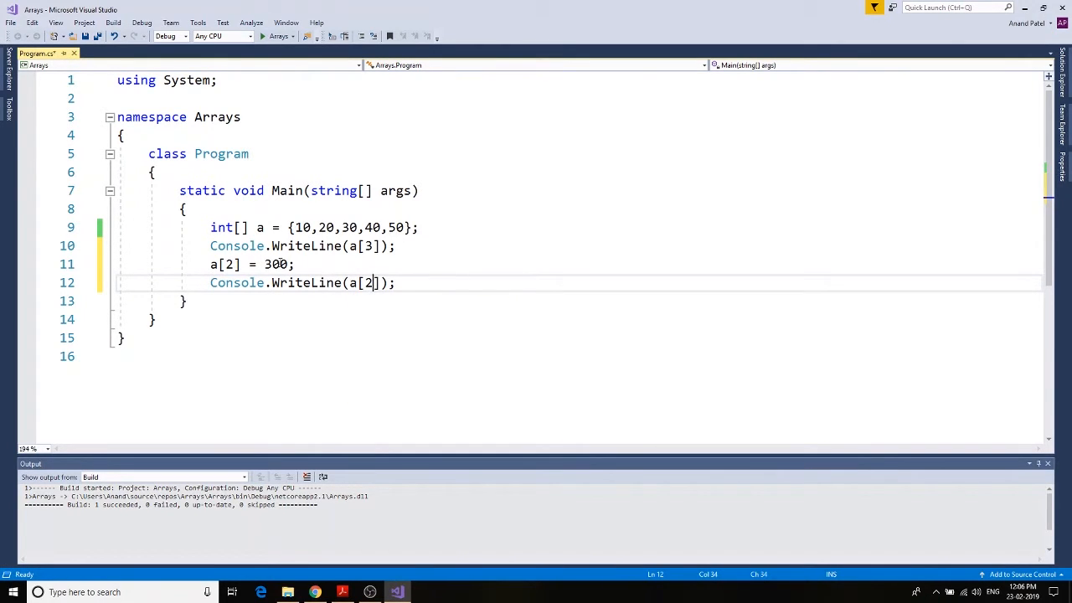
- Run the updated program without debugging and focus the console window
{"action": "left_click", "coordinate": [435, 300]}
{"action": "left_click", "coordinate": [142, 22]}
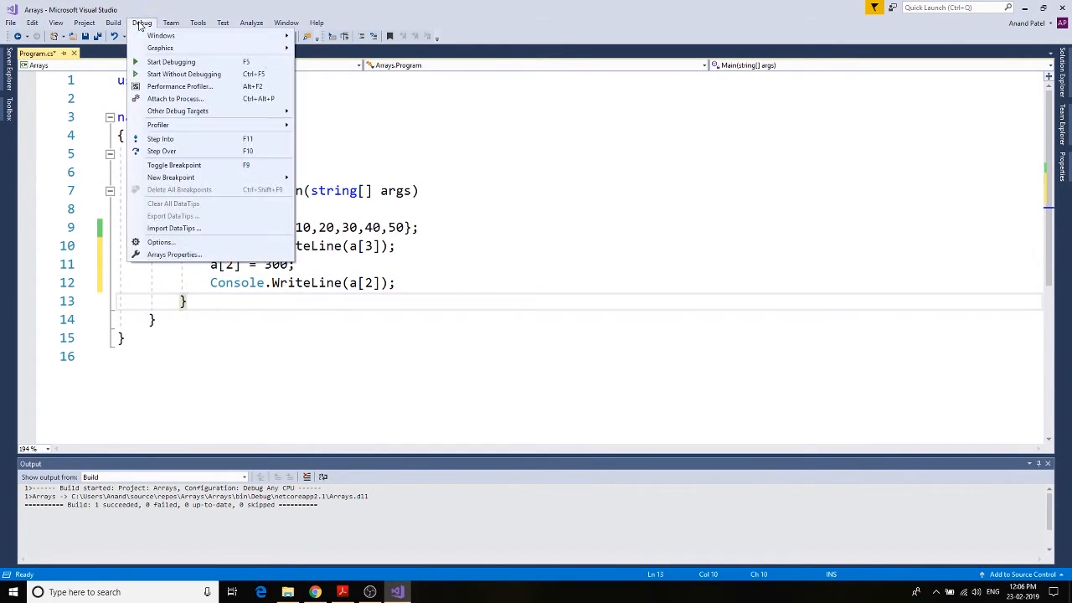
{"action": "left_click", "coordinate": [190, 77]}
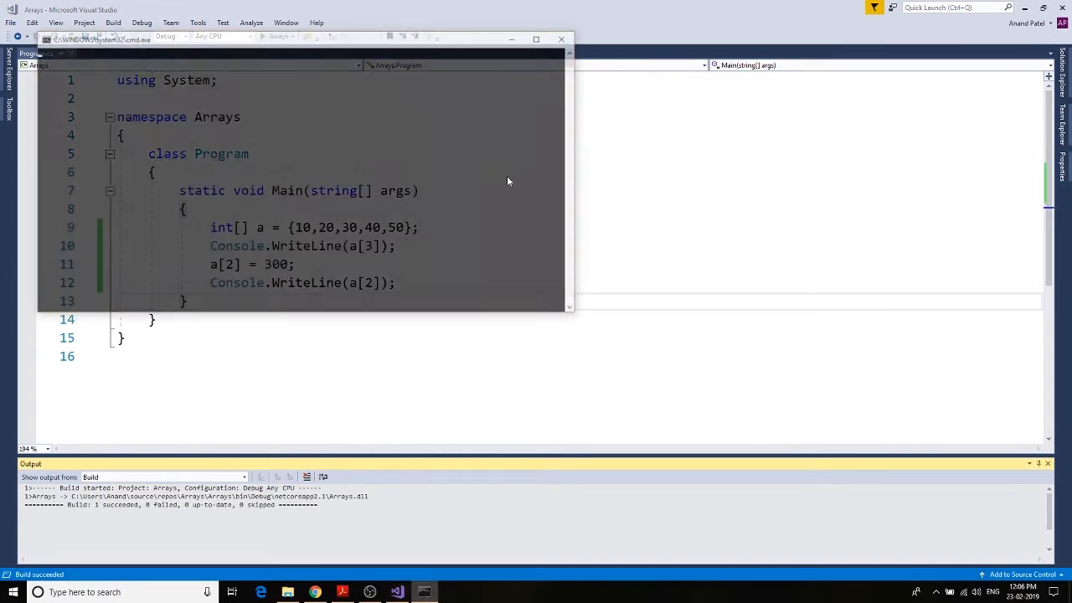
{"action": "left_click", "coordinate": [278, 53]}
- Move the console to read the output 40 and 300, then close it
{"action": "left_click", "coordinate": [206, 98]}
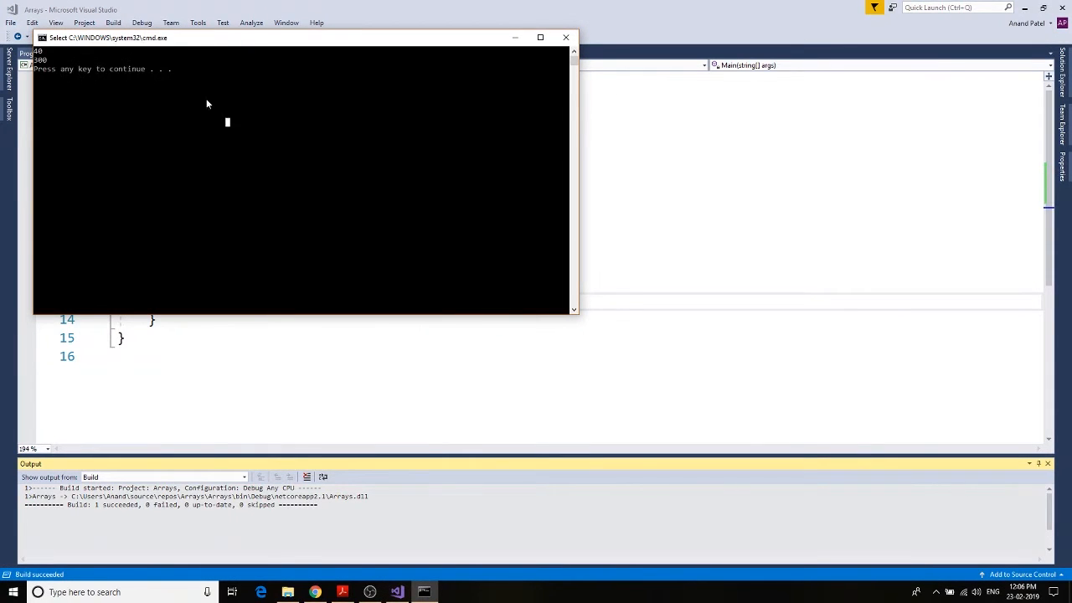
{"action": "left_click_drag", "start_coordinate": [158, 38], "coordinate": [637, 151]}
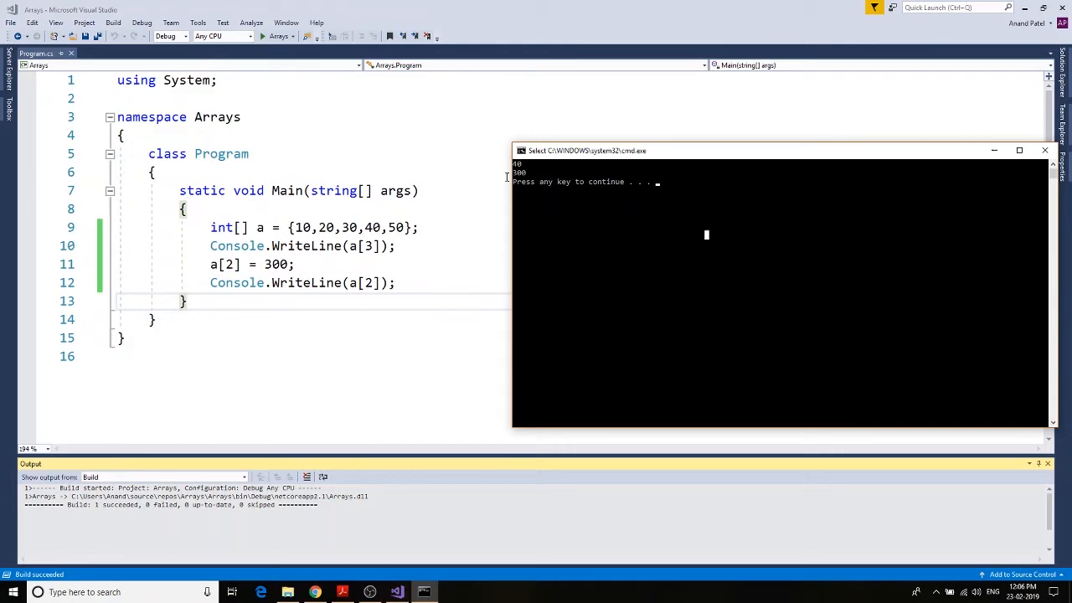
{"action": "left_click_drag", "start_coordinate": [724, 149], "coordinate": [527, 145]}
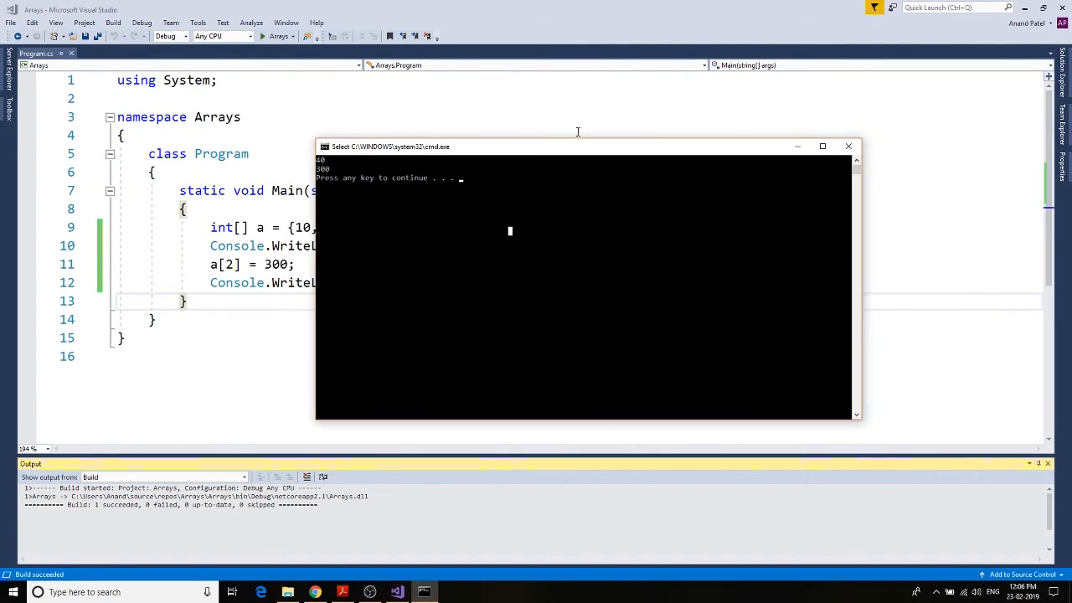
{"action": "left_click", "coordinate": [848, 147]}
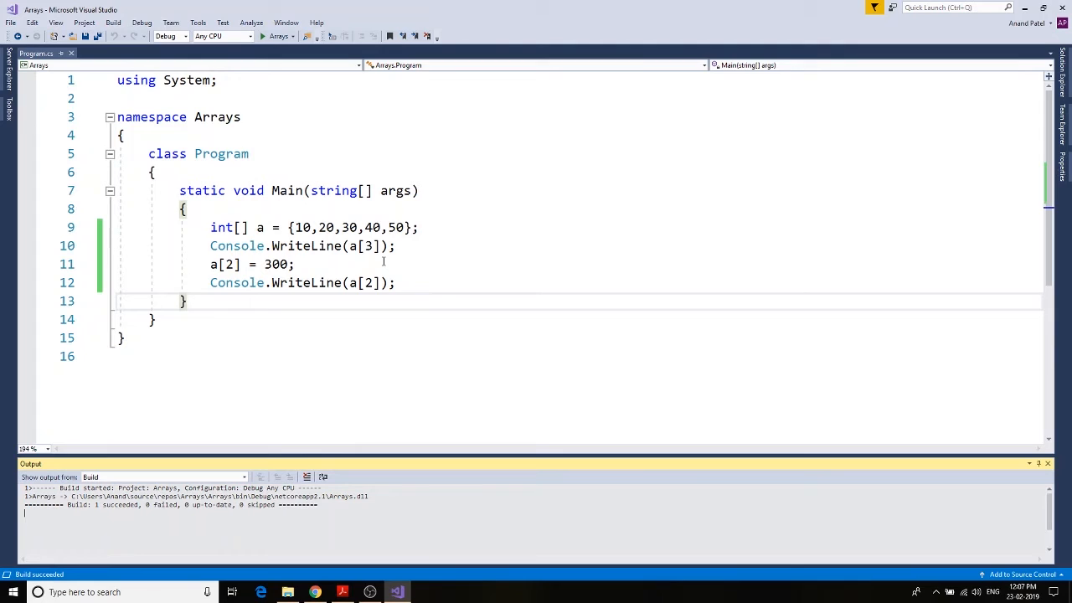
{"action": "left_click_drag", "start_coordinate": [379, 282], "coordinate": [350, 283]}
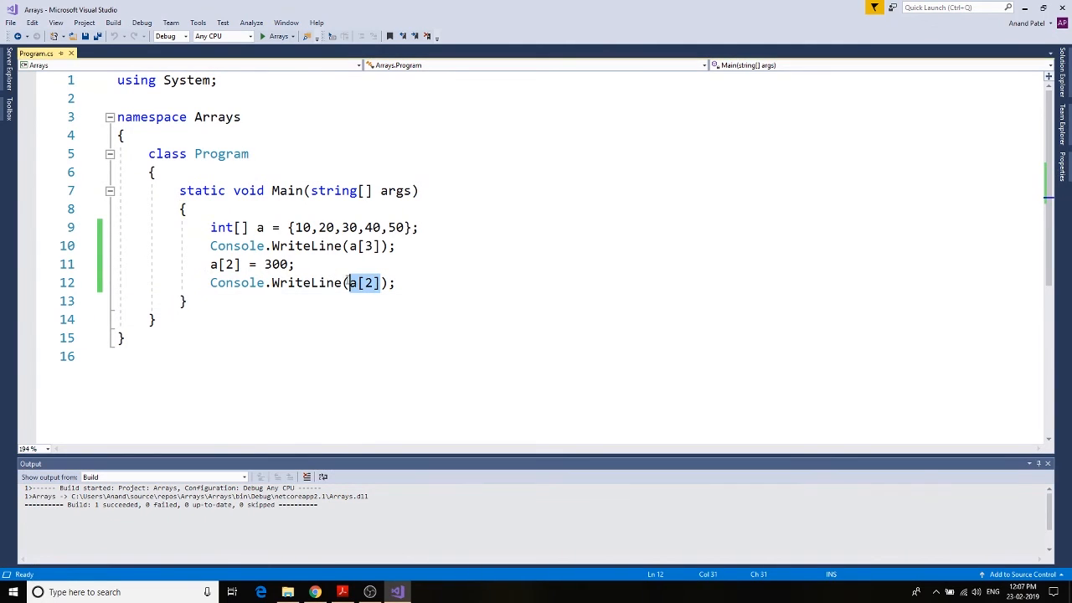